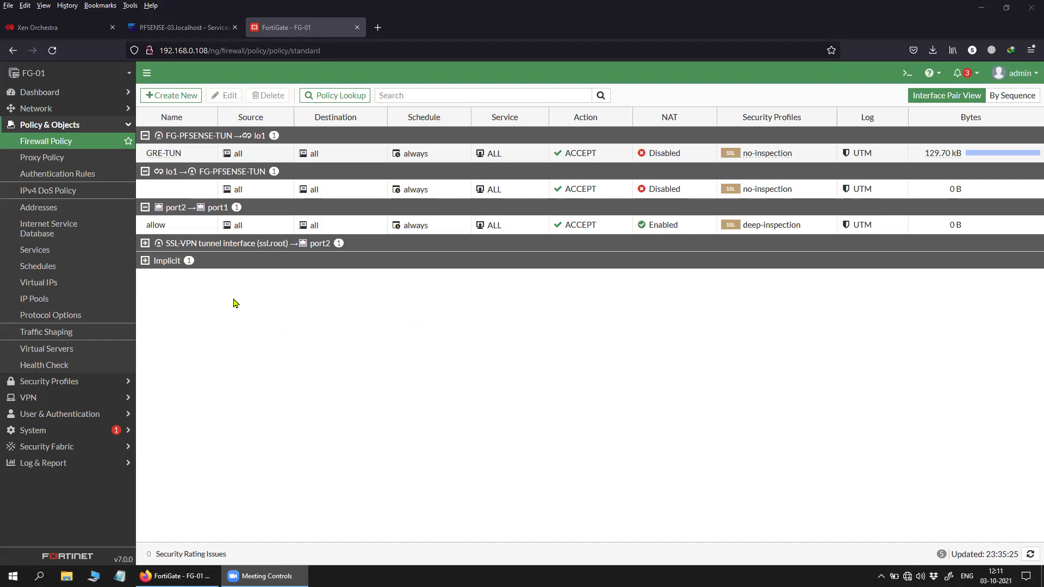
# - Reload the policy list and start a new policy with incoming port1 and outgoing port2
pyautogui.click(95, 147)
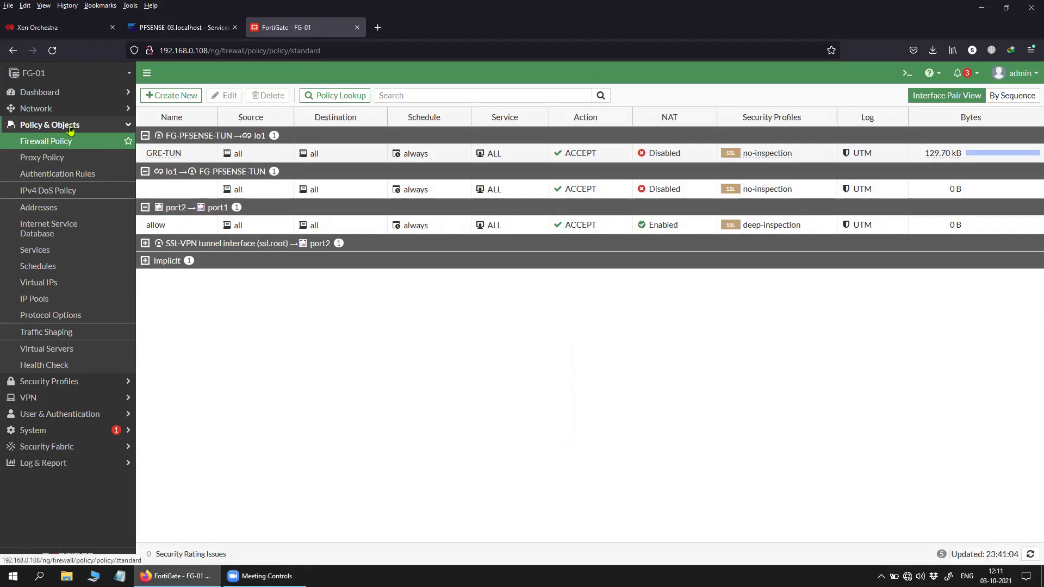
pyautogui.click(70, 144)
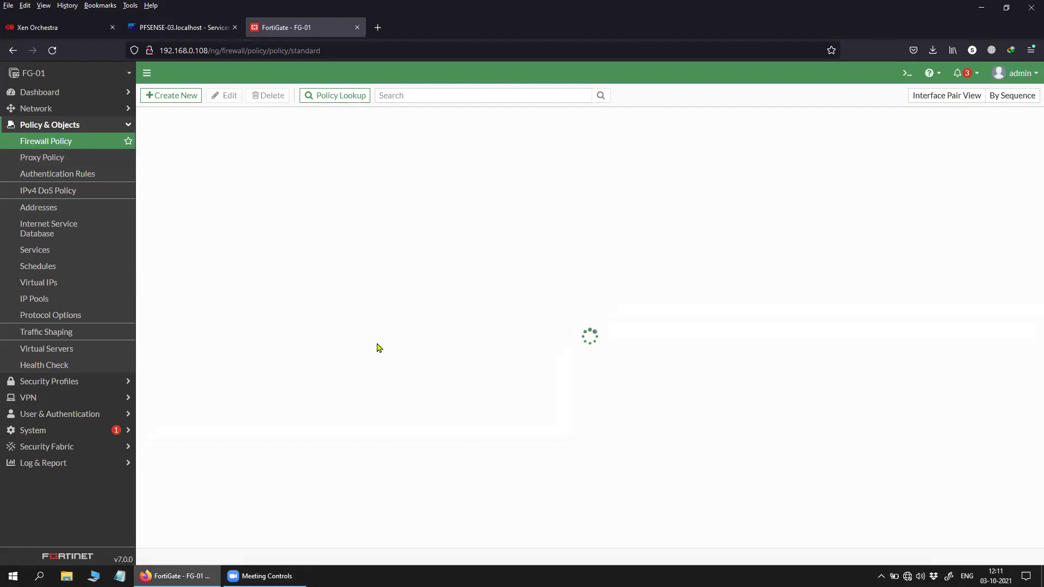
pyautogui.click(163, 100)
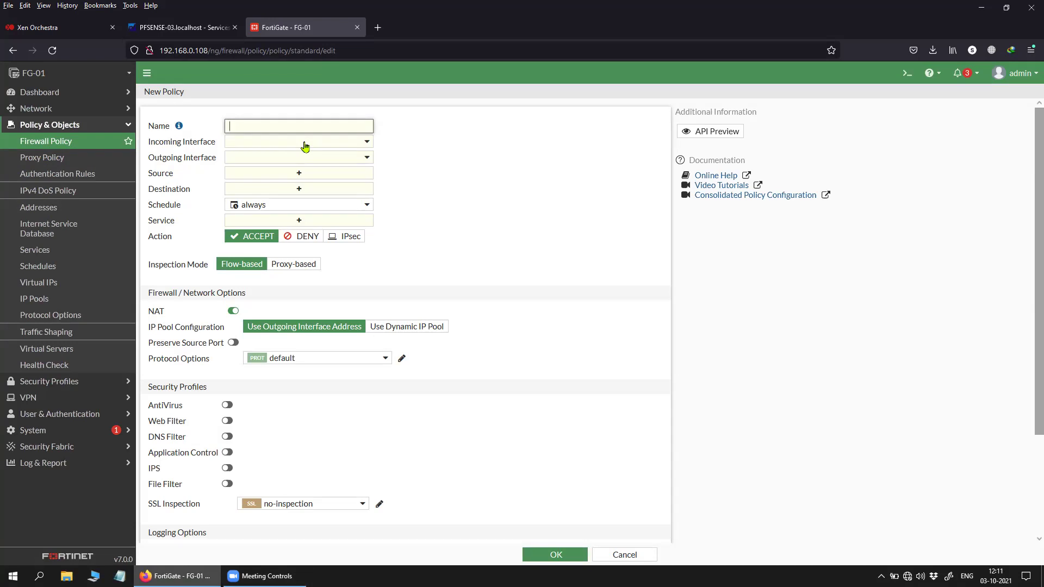
pyautogui.click(305, 142)
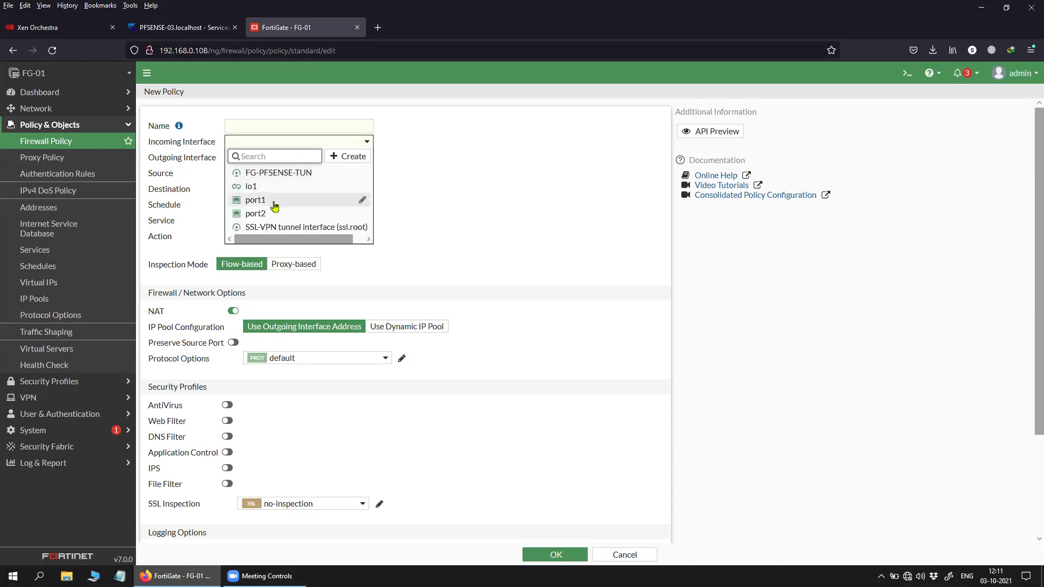
pyautogui.click(275, 204)
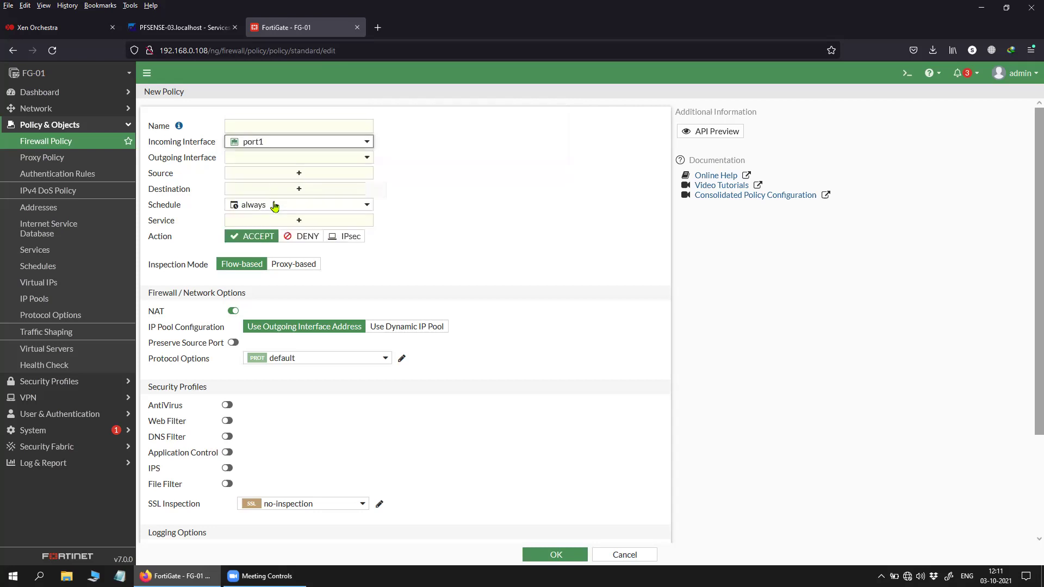
pyautogui.click(282, 163)
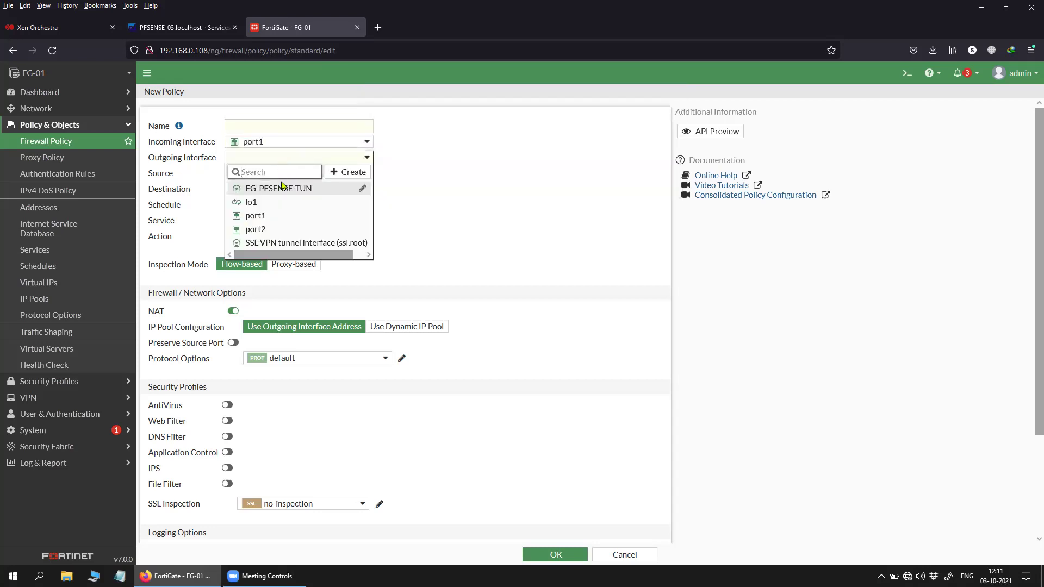
pyautogui.click(275, 231)
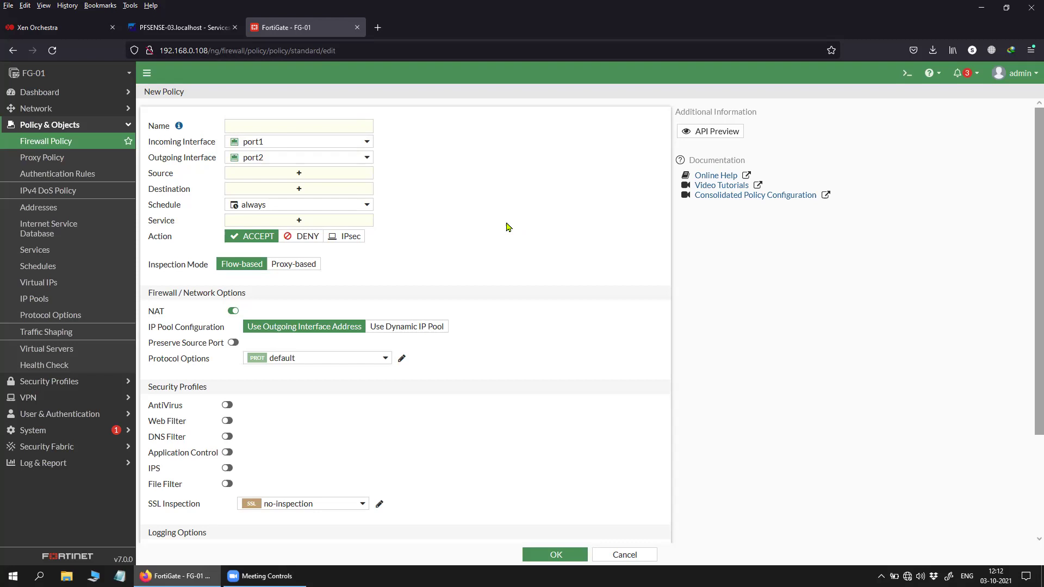
pyautogui.click(92, 129)
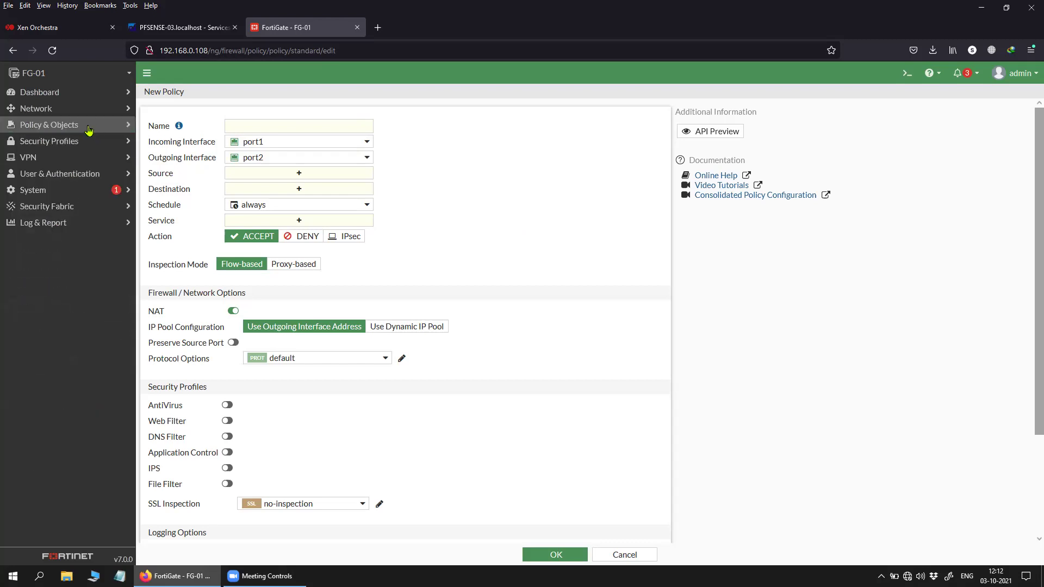
# - Enable Multiple Interface Policies under System > Feature Visibility and apply the change
pyautogui.click(57, 194)
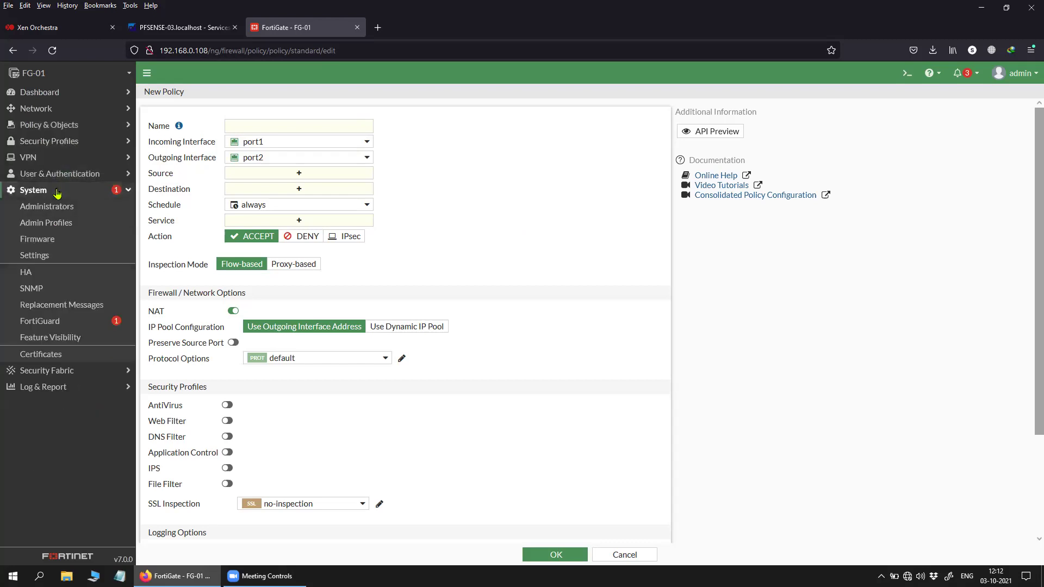
pyautogui.click(49, 338)
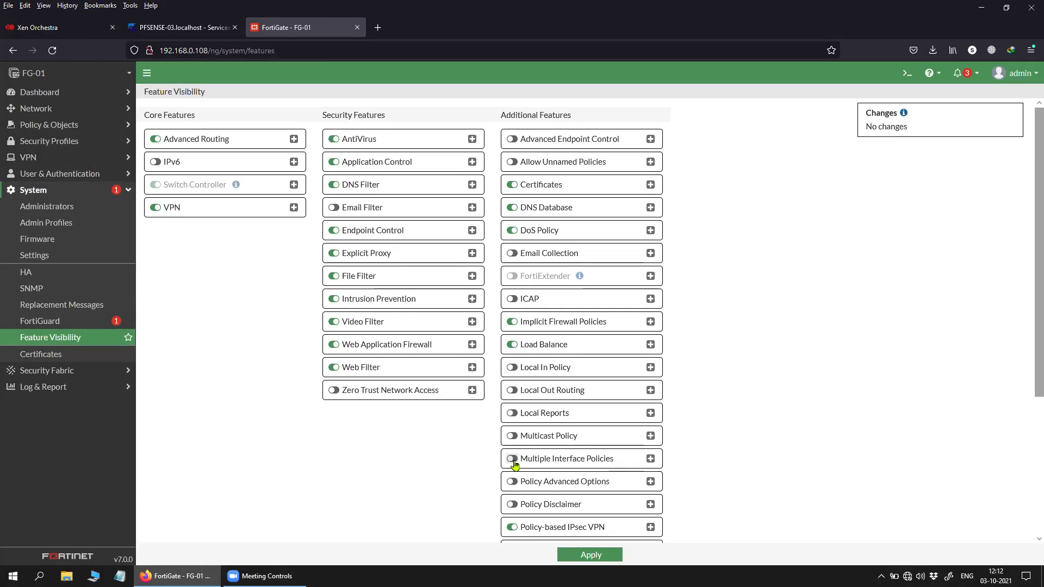
pyautogui.click(513, 459)
pyautogui.scroll(-2, 500, 476)
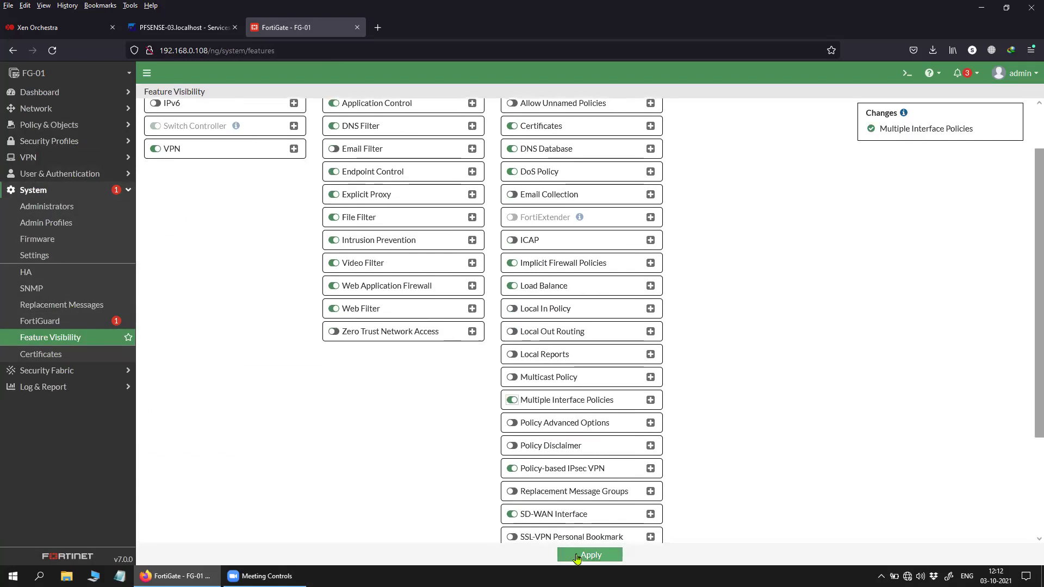
pyautogui.click(577, 556)
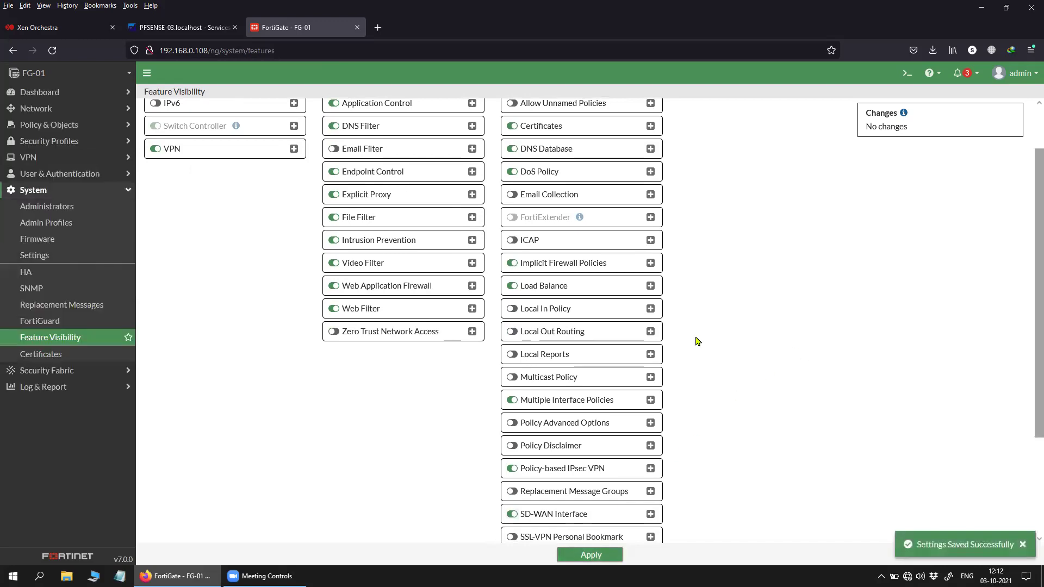
pyautogui.click(85, 127)
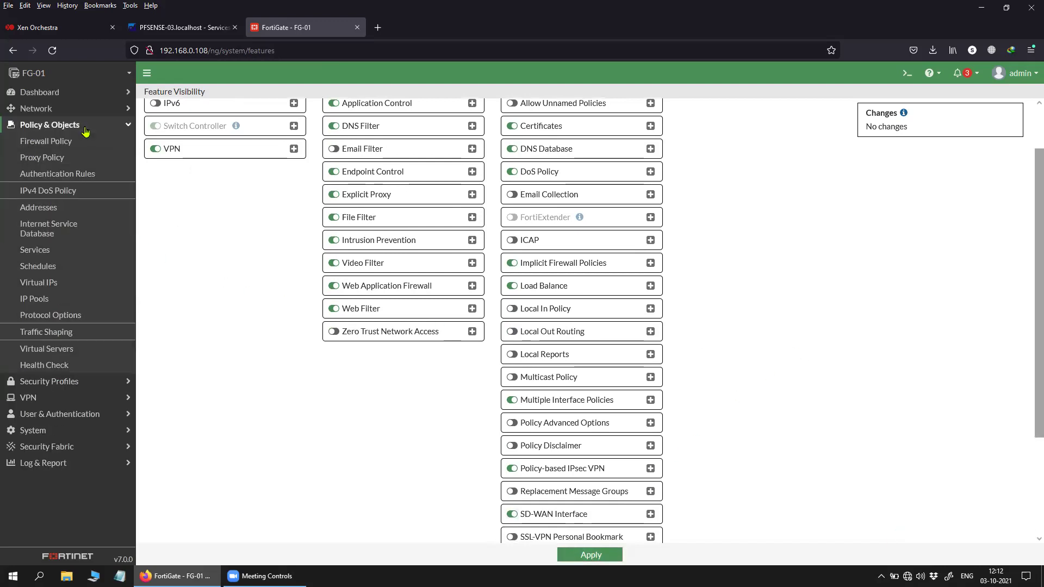
# - Start another new policy and select port1 and lo1 as its incoming interfaces
pyautogui.click(84, 142)
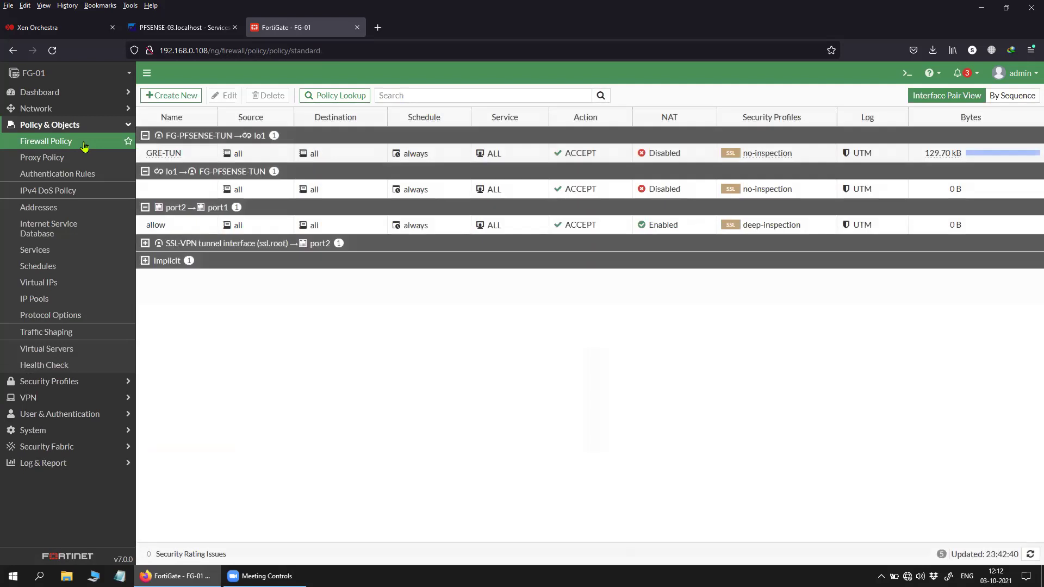
pyautogui.click(188, 96)
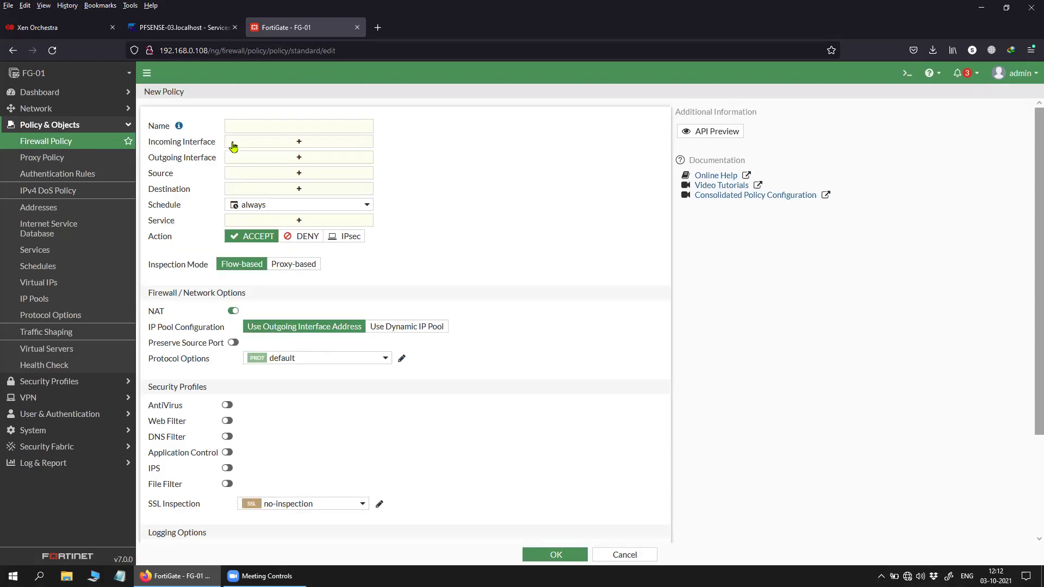
pyautogui.click(272, 128)
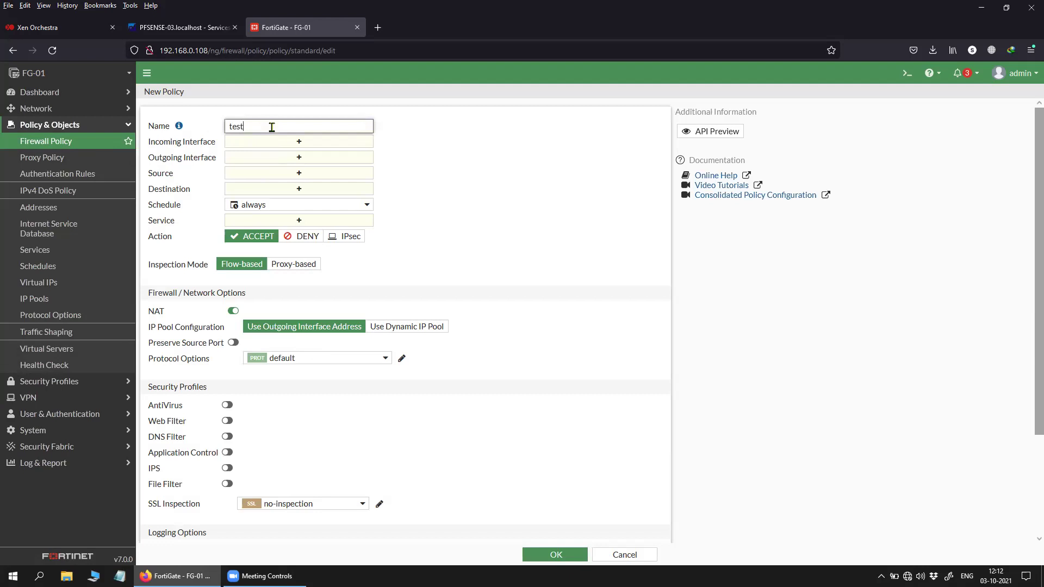
pyautogui.click(286, 143)
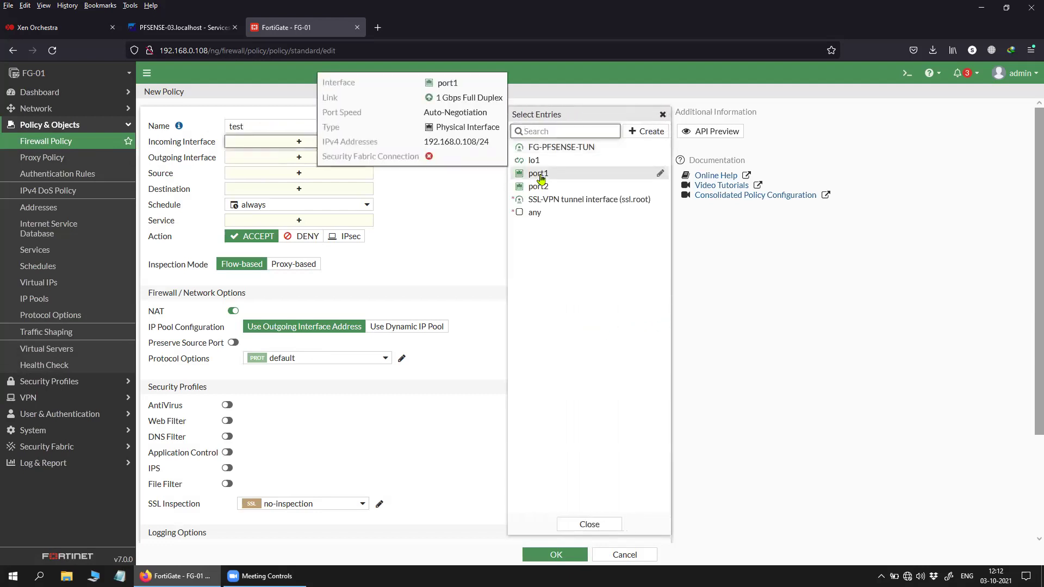
pyautogui.click(540, 175)
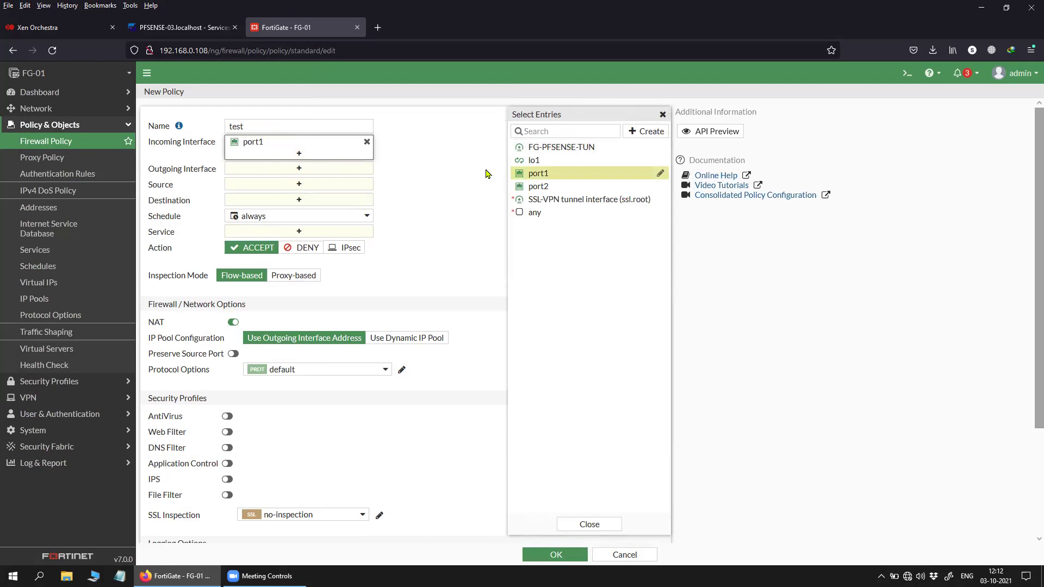
pyautogui.click(551, 162)
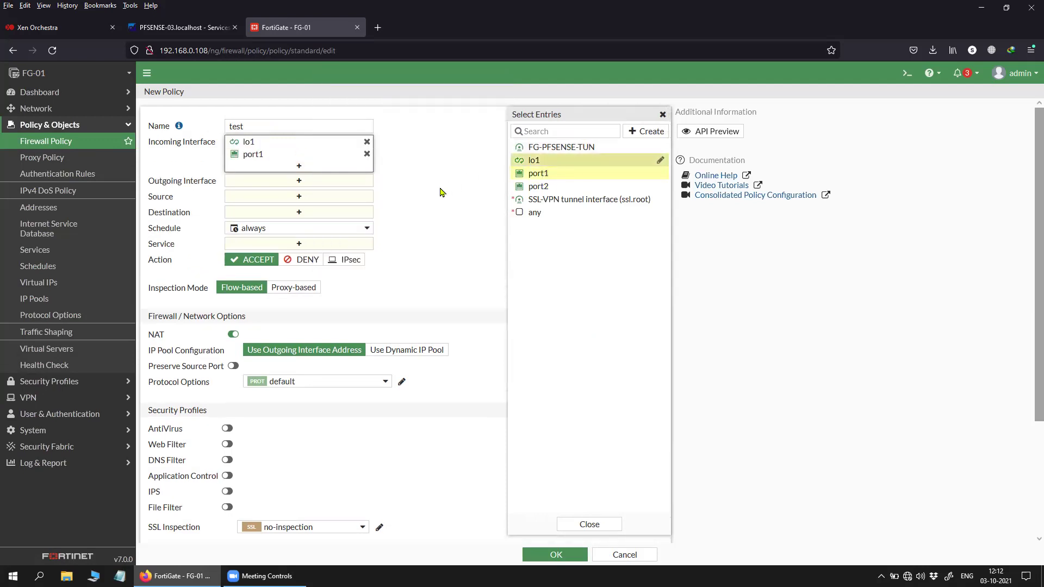
# - Set port2 as the only outgoing interface, removing the SSL-VPN tunnel interface
pyautogui.click(322, 180)
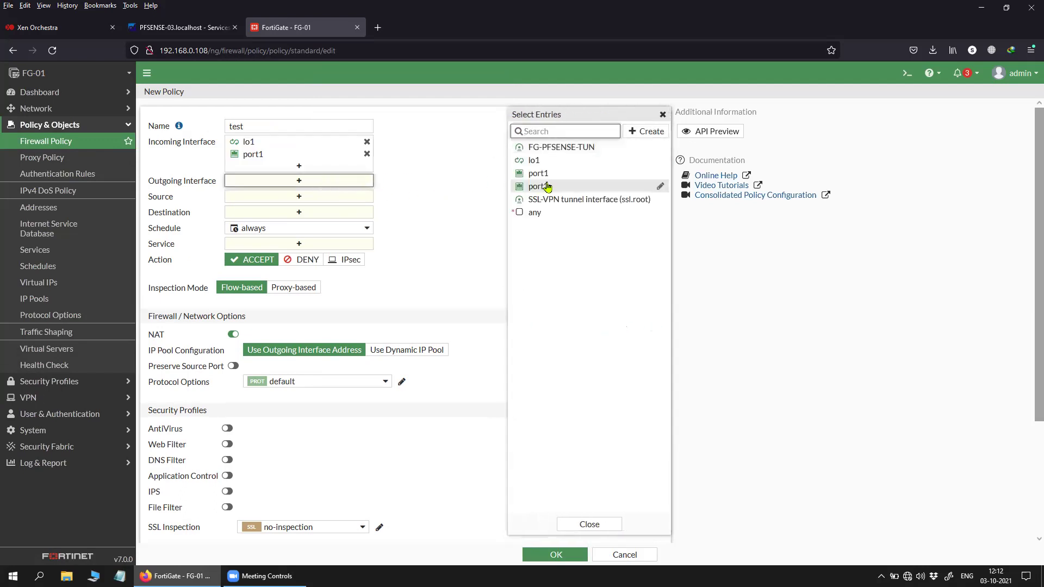
pyautogui.click(541, 186)
pyautogui.click(542, 200)
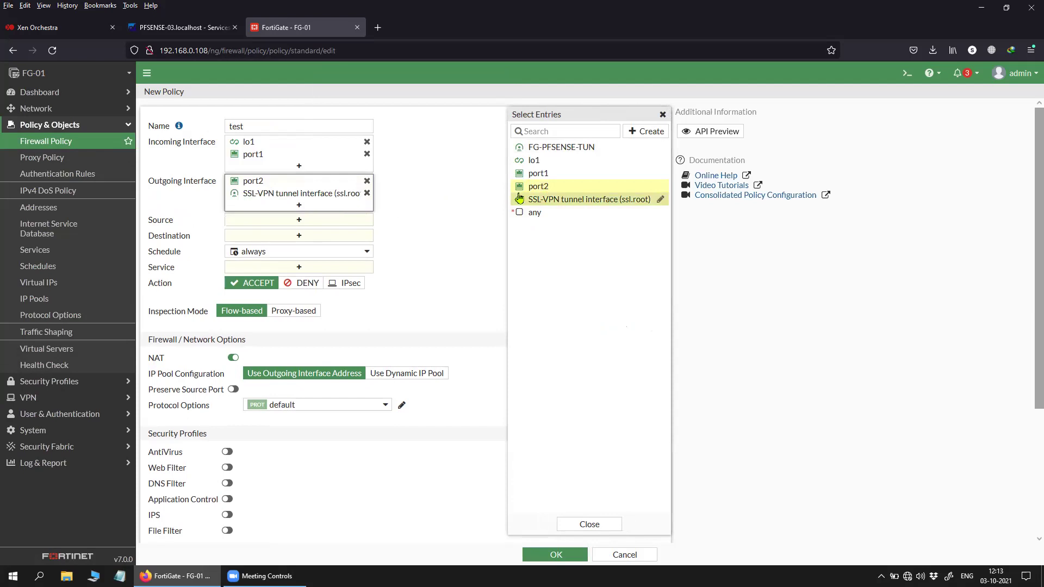
pyautogui.click(367, 194)
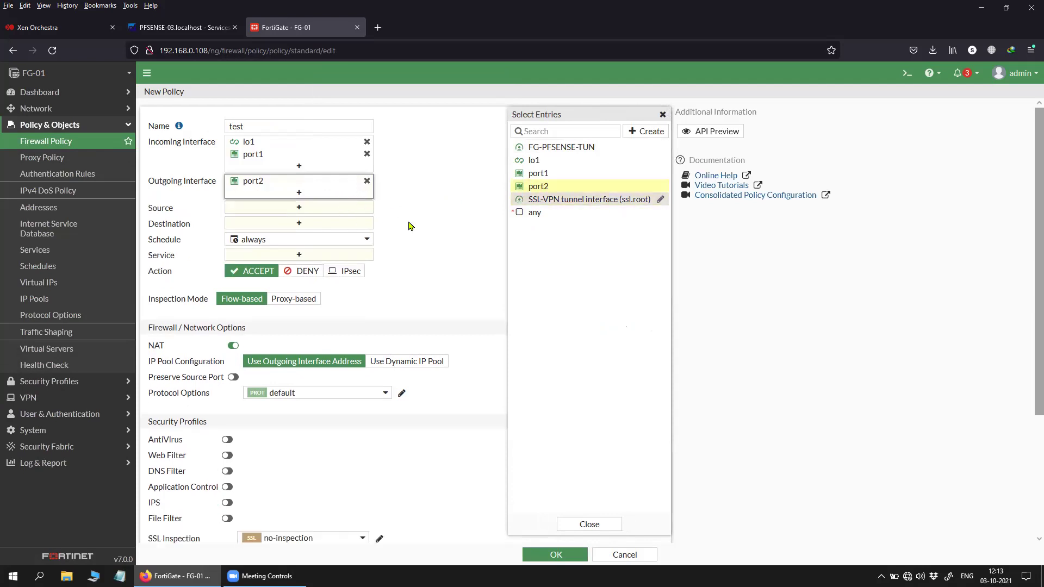
# - Set source and destination to all and service to ALL, then save the test policy
pyautogui.click(344, 208)
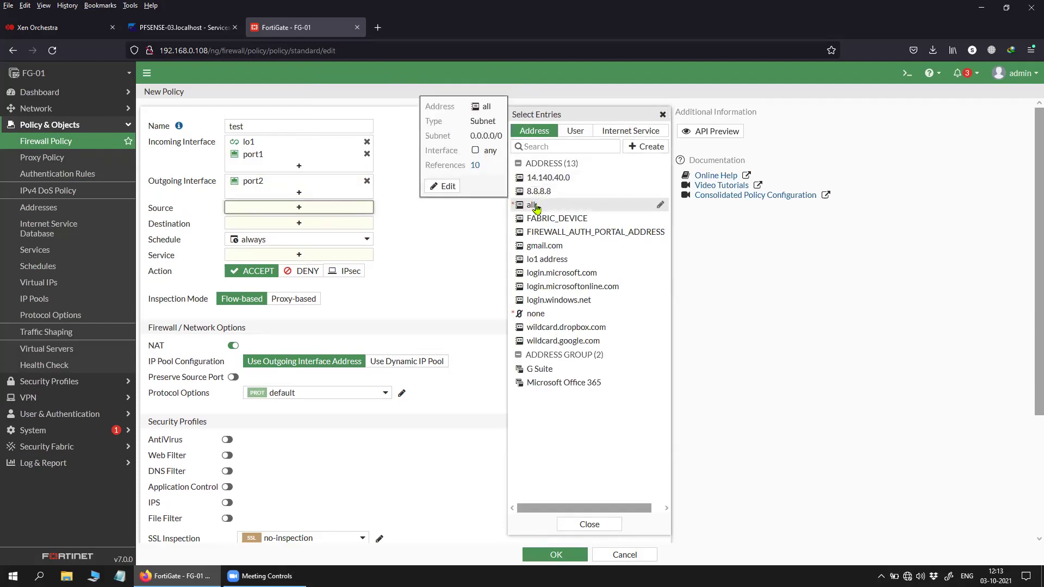
pyautogui.click(536, 205)
pyautogui.click(358, 234)
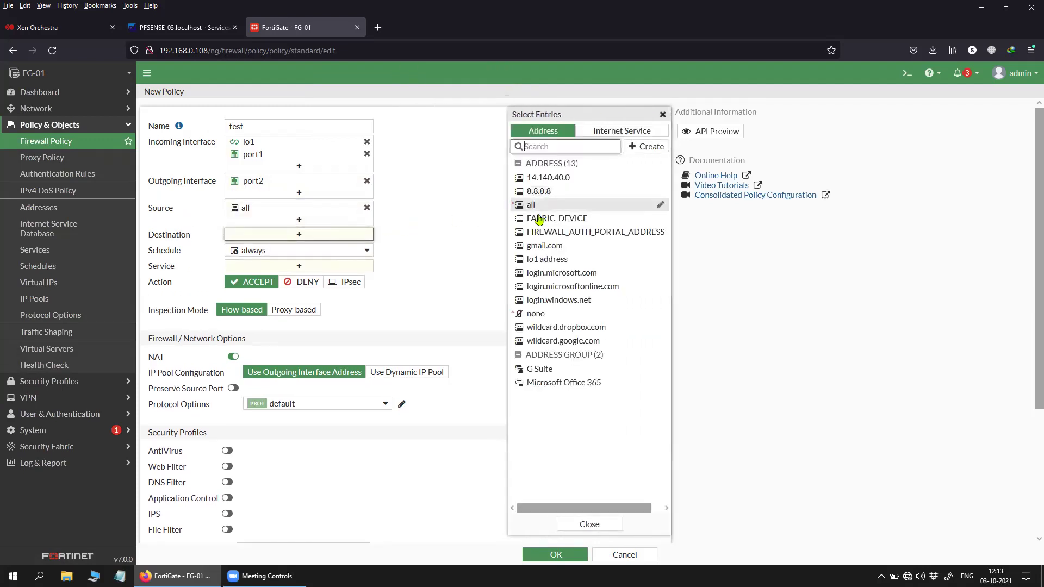
pyautogui.click(540, 212)
pyautogui.click(336, 278)
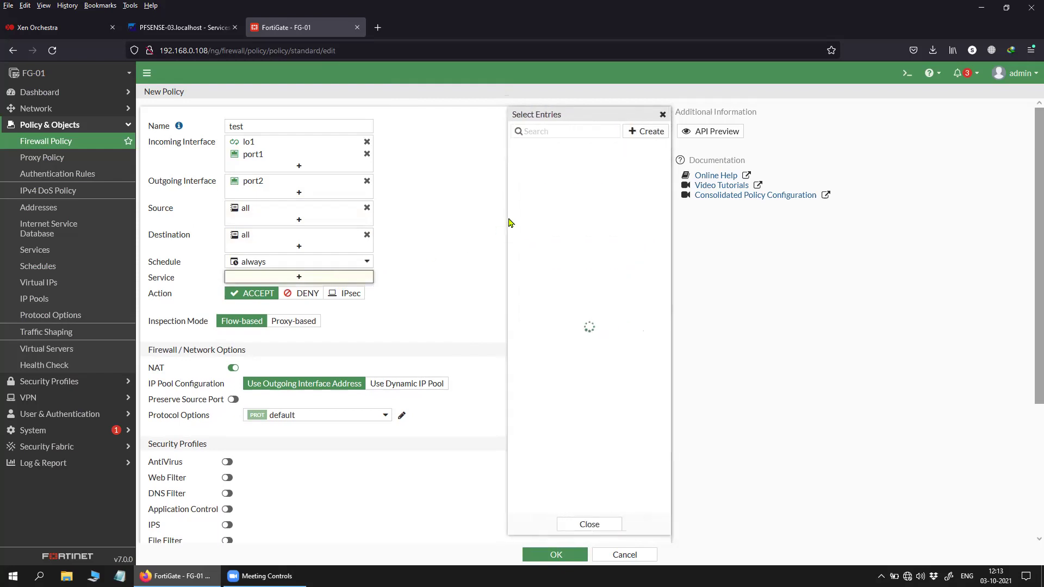
pyautogui.click(538, 176)
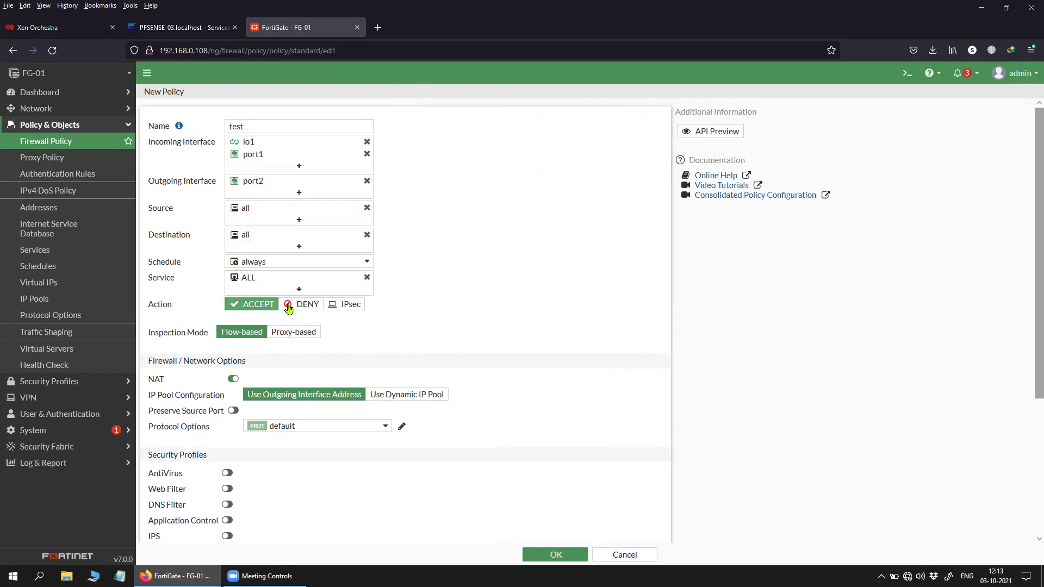
pyautogui.scroll(-4, 431, 374)
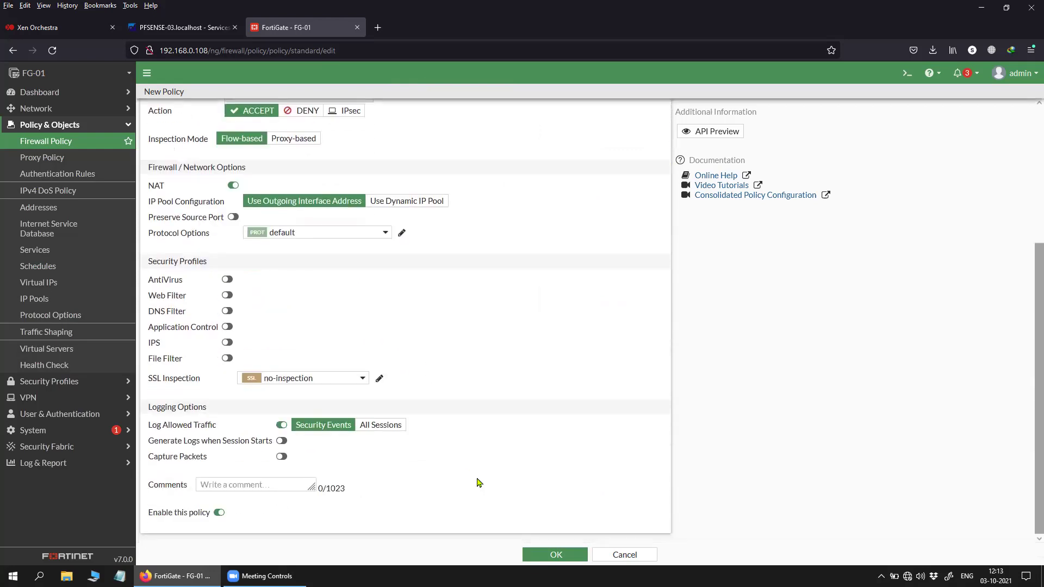
pyautogui.click(551, 563)
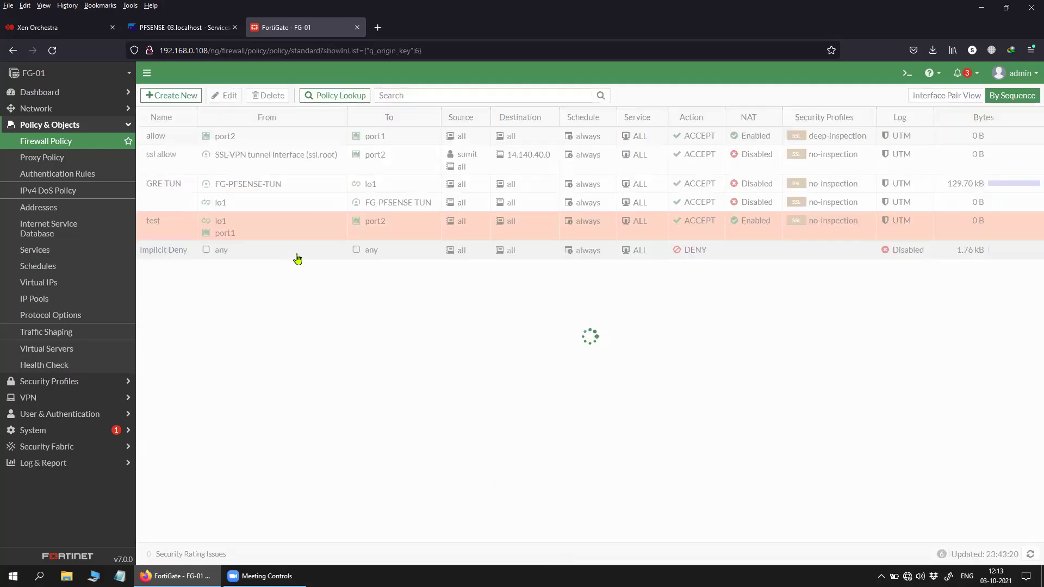
pyautogui.click(159, 228)
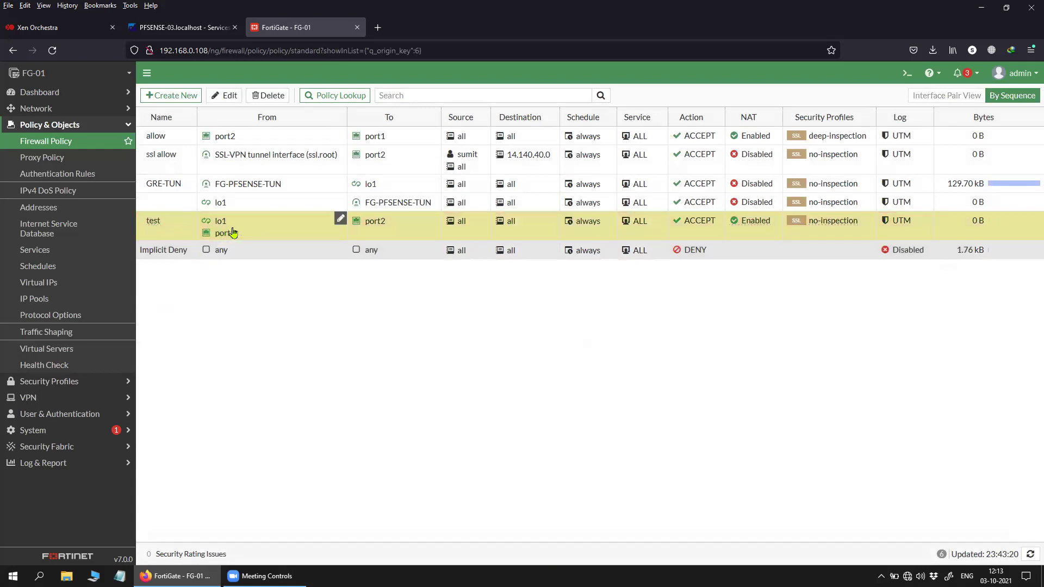
pyautogui.moveTo(233, 233)
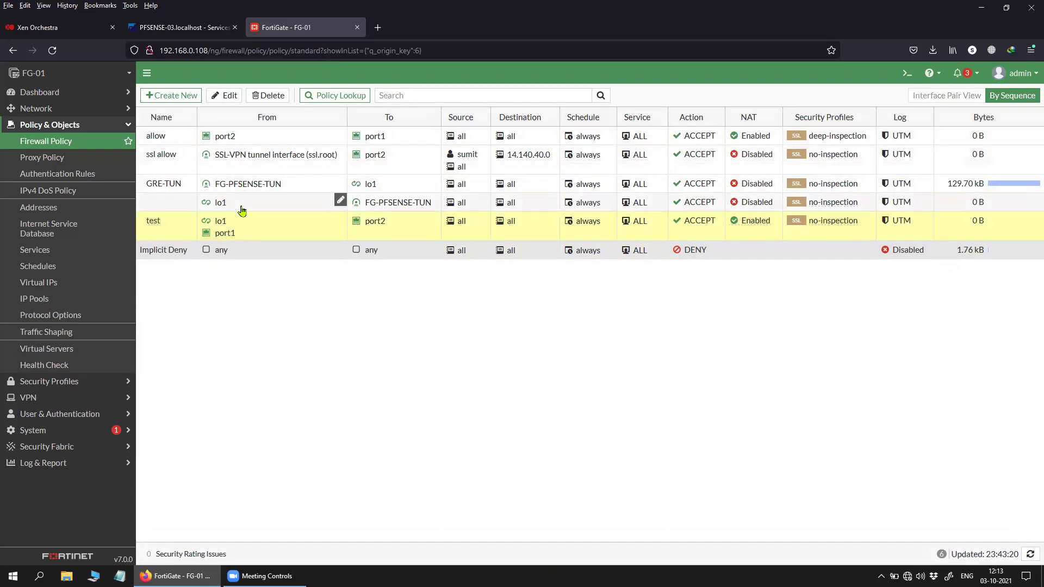
pyautogui.click(261, 137)
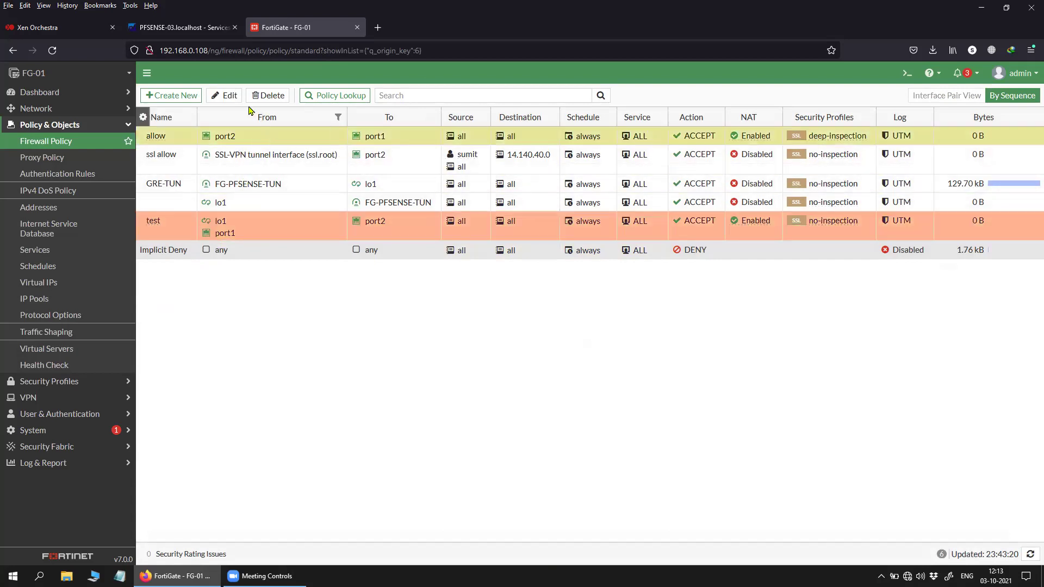
pyautogui.click(227, 97)
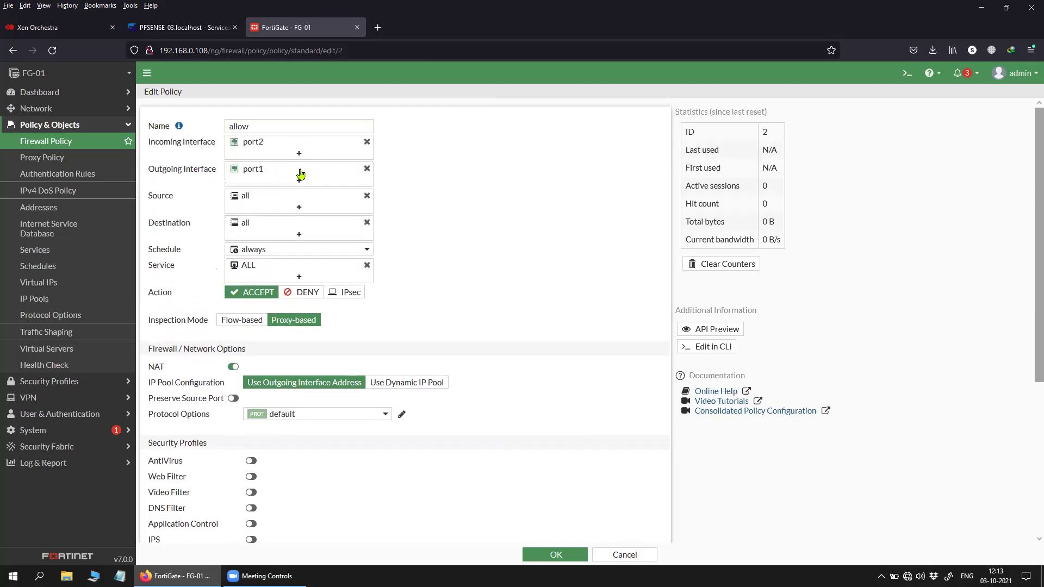
pyautogui.click(299, 154)
pyautogui.click(533, 160)
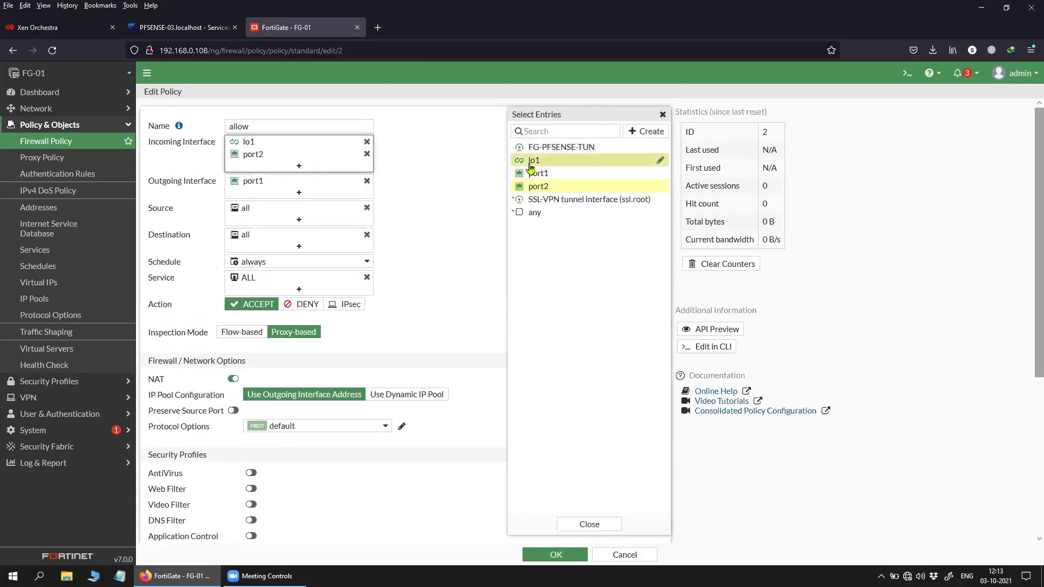
pyautogui.click(313, 194)
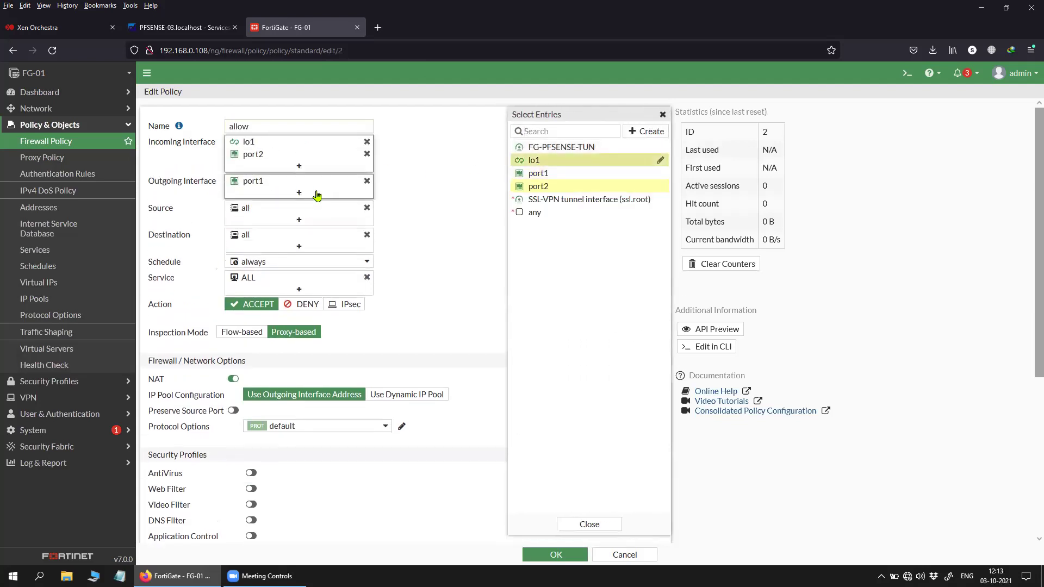
pyautogui.click(540, 191)
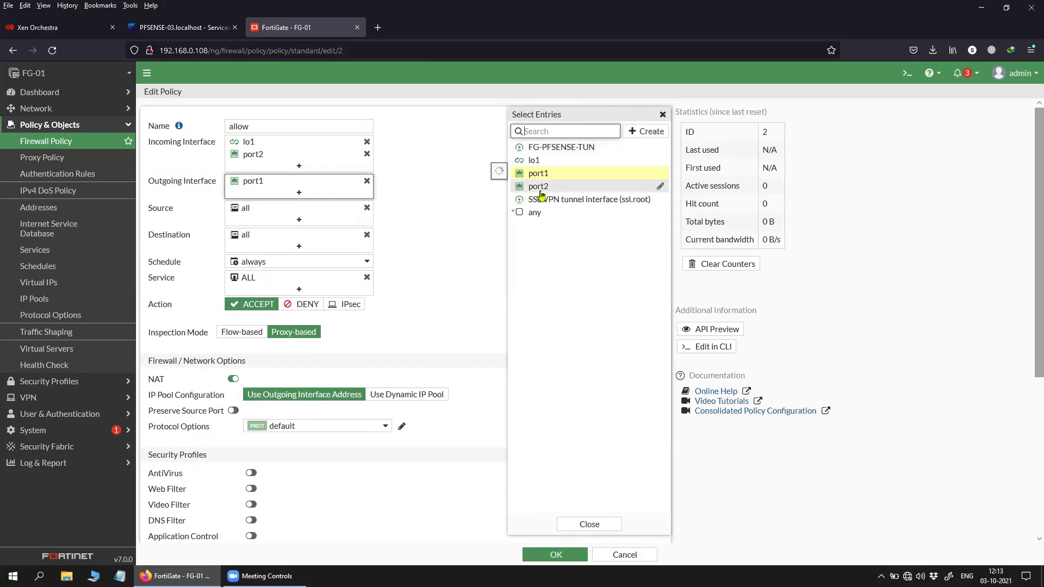
pyautogui.click(554, 148)
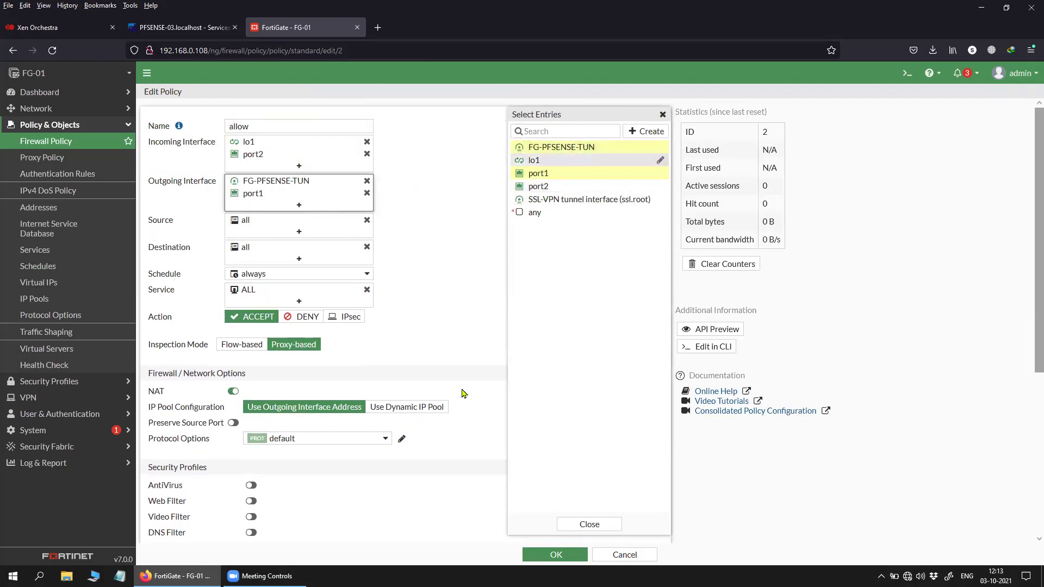
pyautogui.click(613, 555)
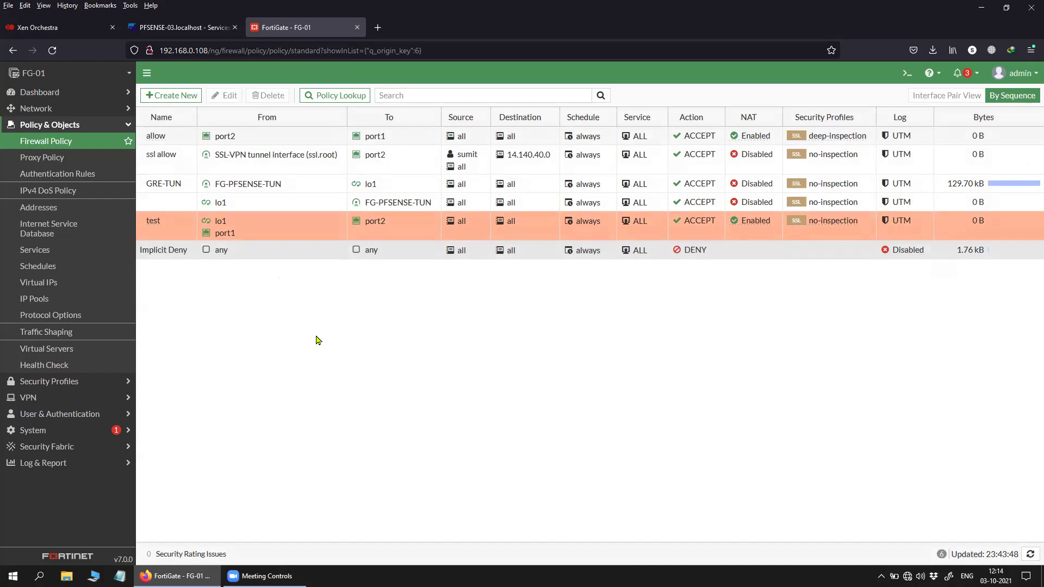
# - Collapse the Policy & Objects menu in the left sidebar
pyautogui.click(105, 129)
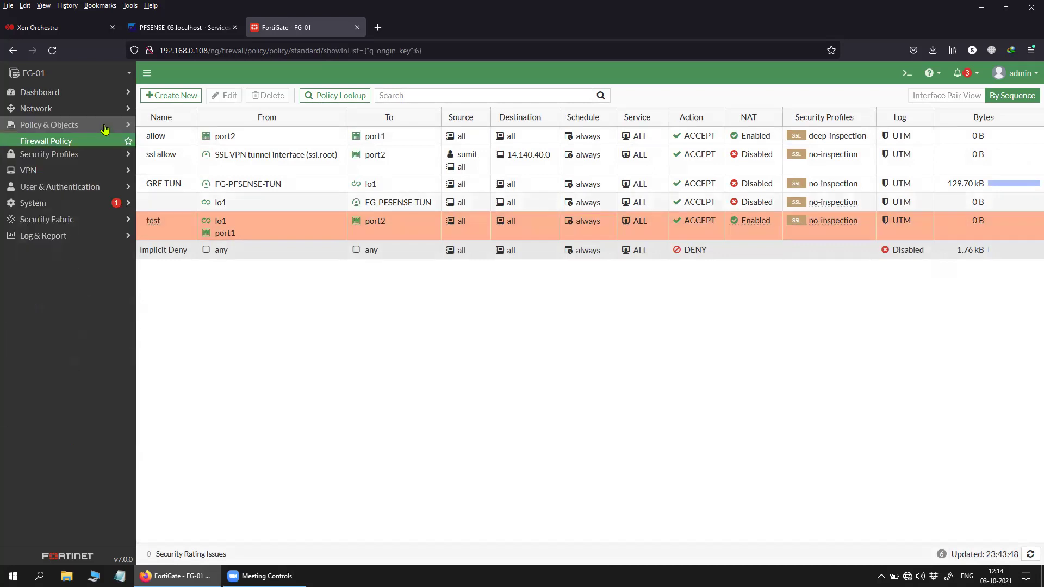